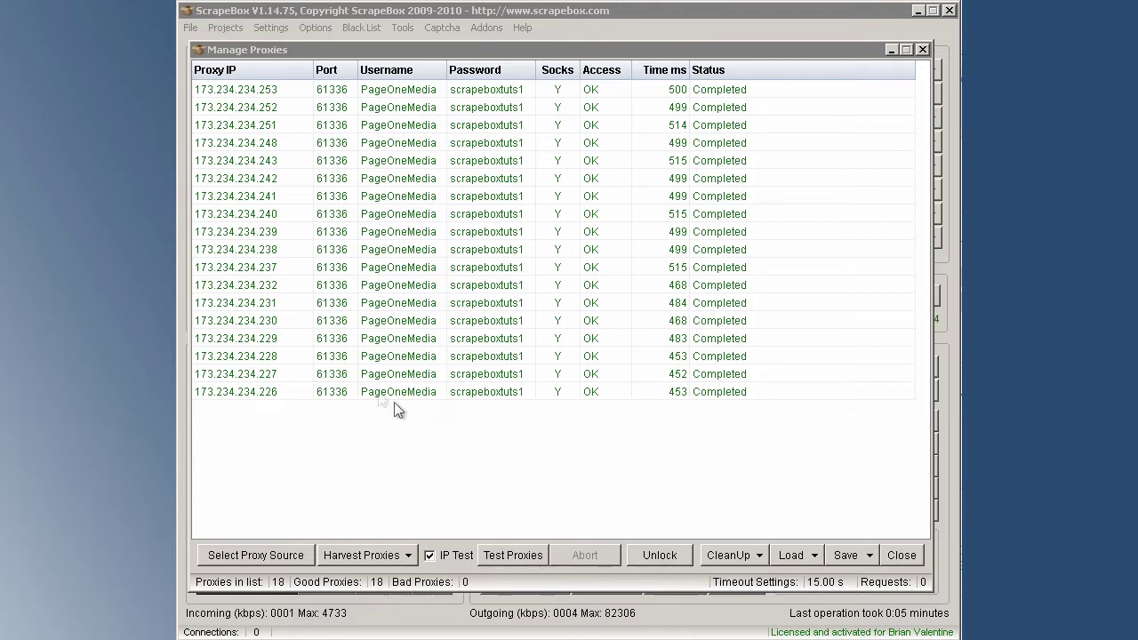
Show the CleanUp options for the 18 tested proxies in Manage Proxies.
{"action": "left_click", "coordinate": [730, 556]}
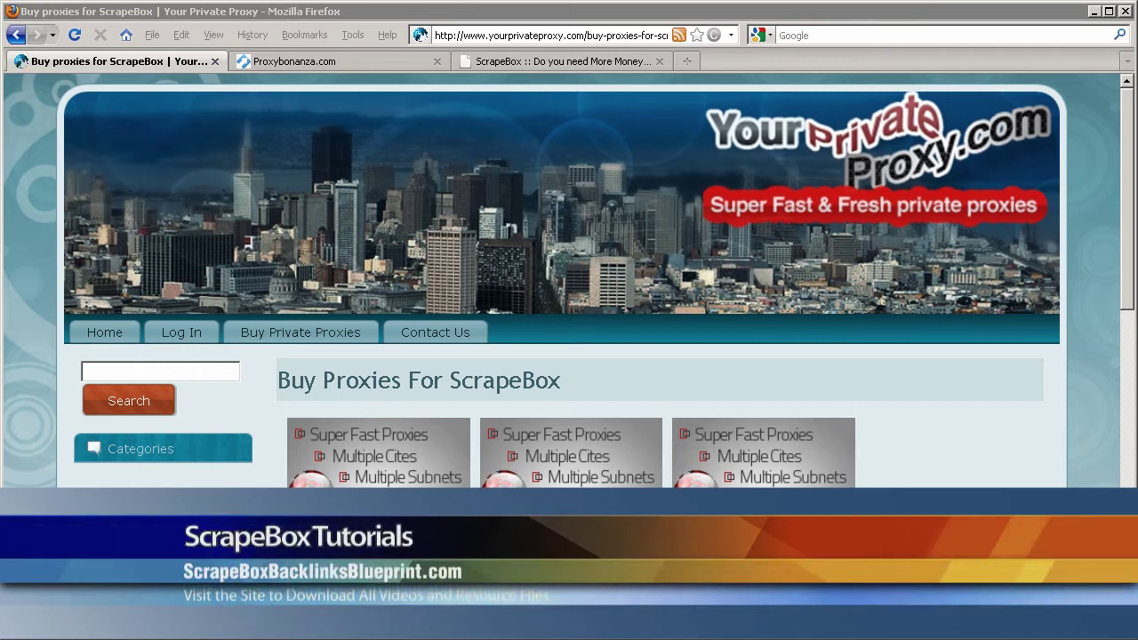
Move Firefox from the YourPrivateProxy store to the ScrapeBox step-by-step guide tab.
{"action": "mouse_move", "coordinate": [673, 77]}
{"action": "left_mouse_down"}
{"action": "mouse_move", "coordinate": [673, 165]}
{"action": "mouse_move", "coordinate": [1056, 75]}
{"action": "left_mouse_up"}
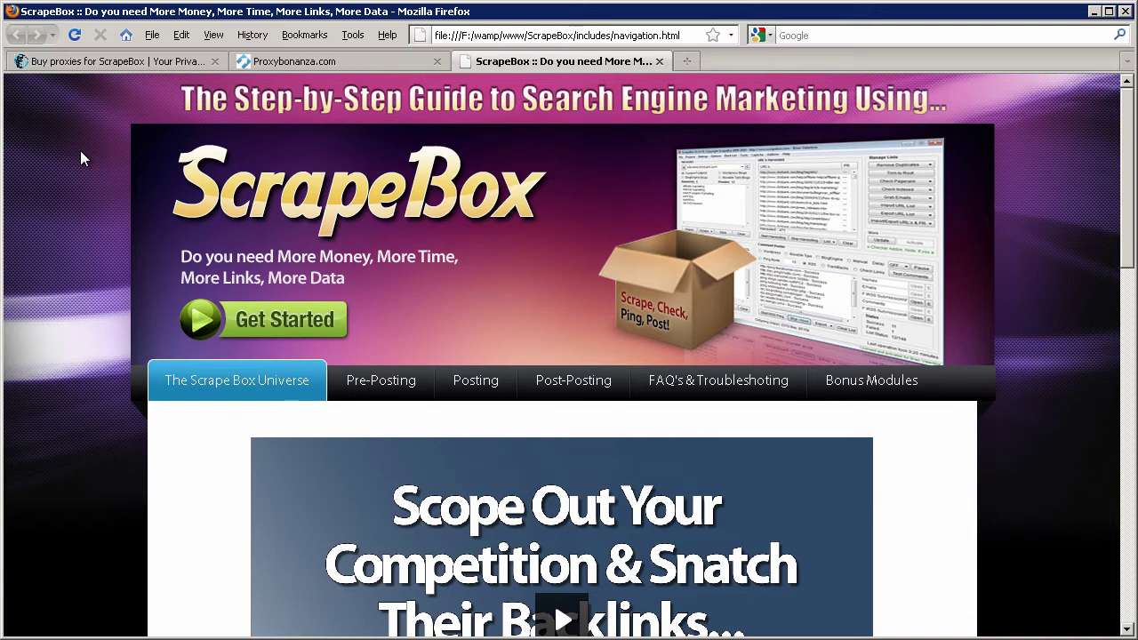
Scroll the ScrapeBox guide page down to its tutorial video, then return to Manage Proxies.
{"action": "left_click", "coordinate": [58, 218]}
{"action": "scroll", "coordinate": [65, 302], "scroll_direction": "down", "scroll_amount": 5}
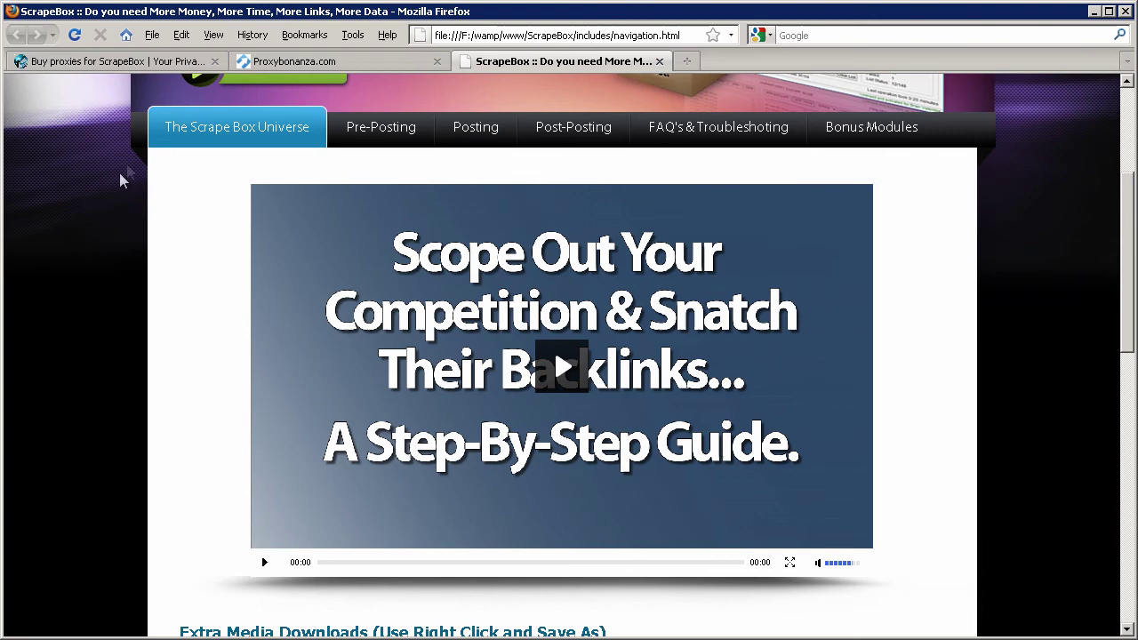
{"action": "mouse_move", "coordinate": [188, 145]}
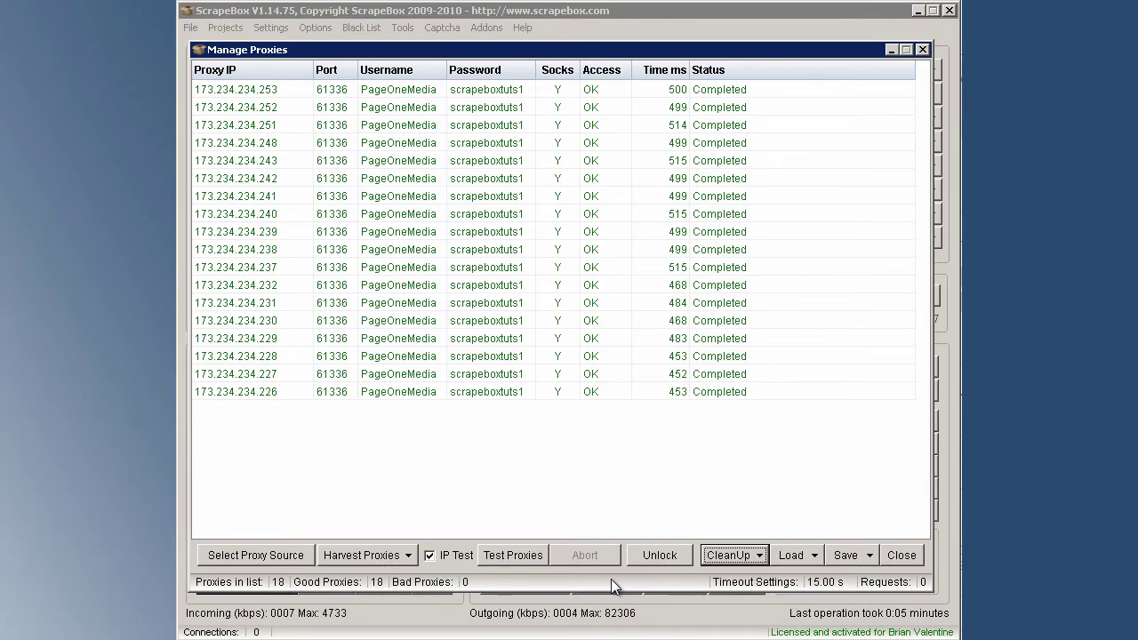
Filter out proxies with latency above 500 ms via CleanUp, then close Manage Proxies.
{"action": "left_click", "coordinate": [727, 554]}
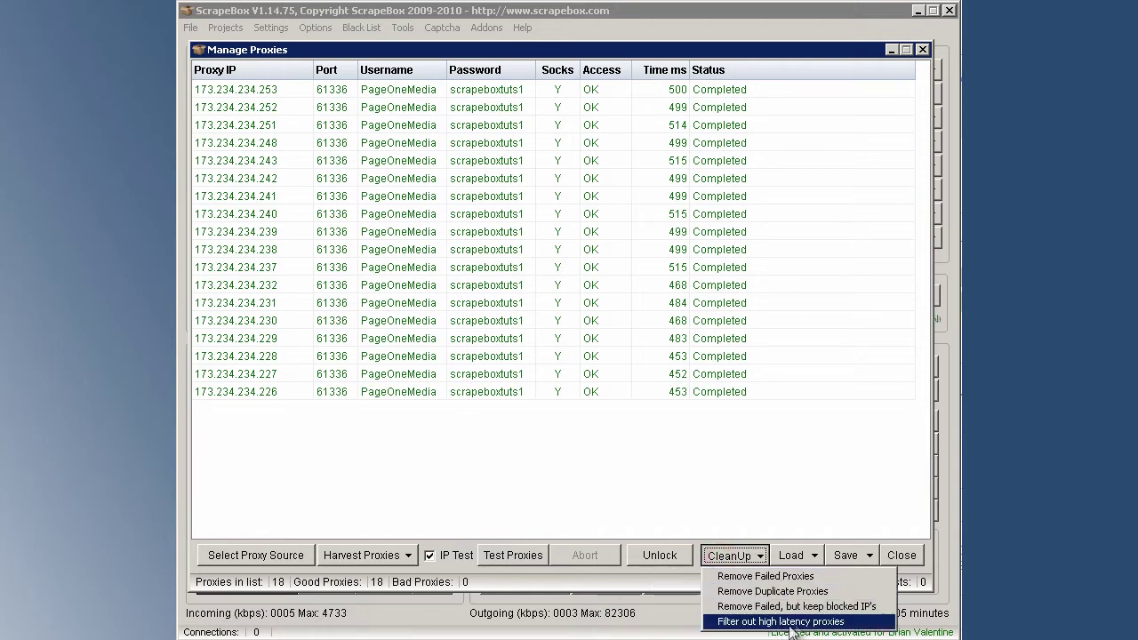
{"action": "left_click", "coordinate": [744, 622]}
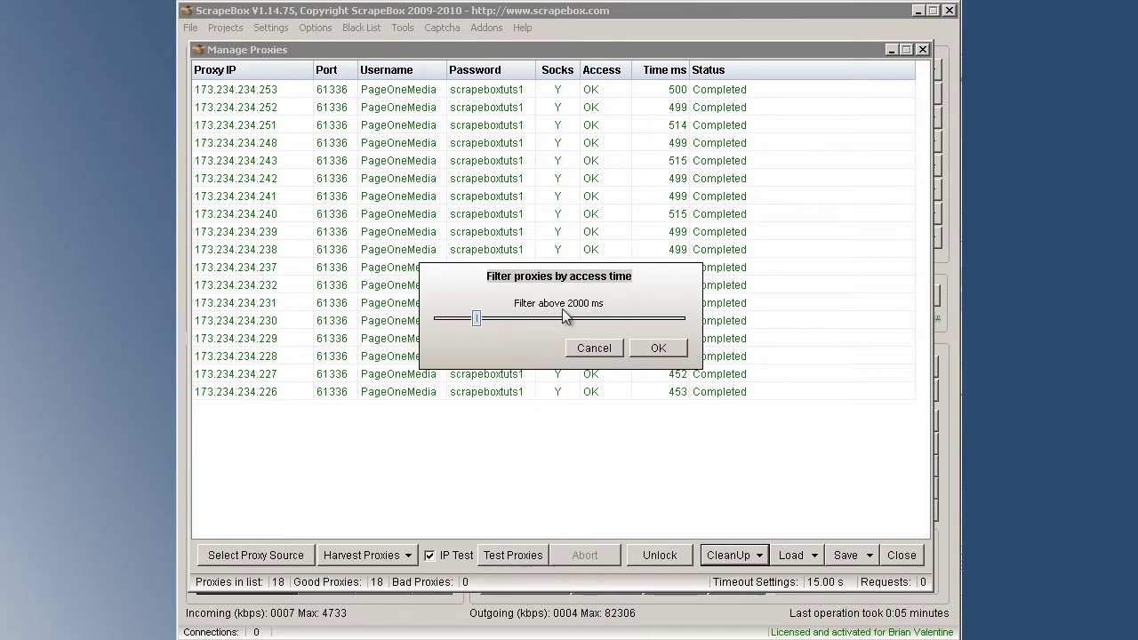
{"action": "left_click_drag", "start_coordinate": [478, 324], "coordinate": [437, 322]}
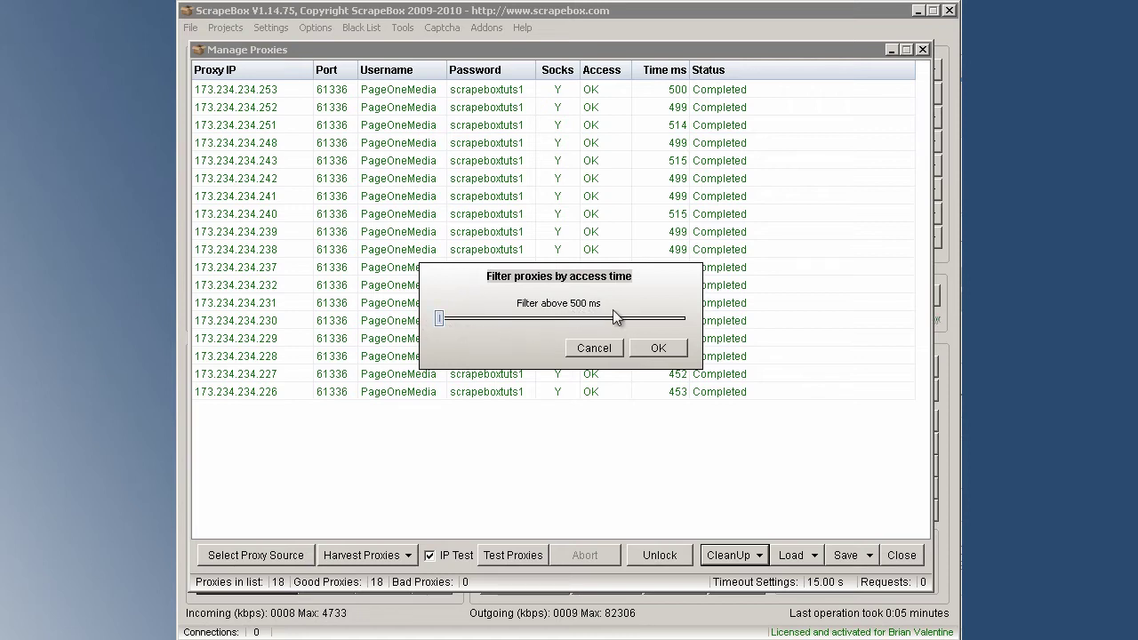
{"action": "left_click", "coordinate": [657, 348]}
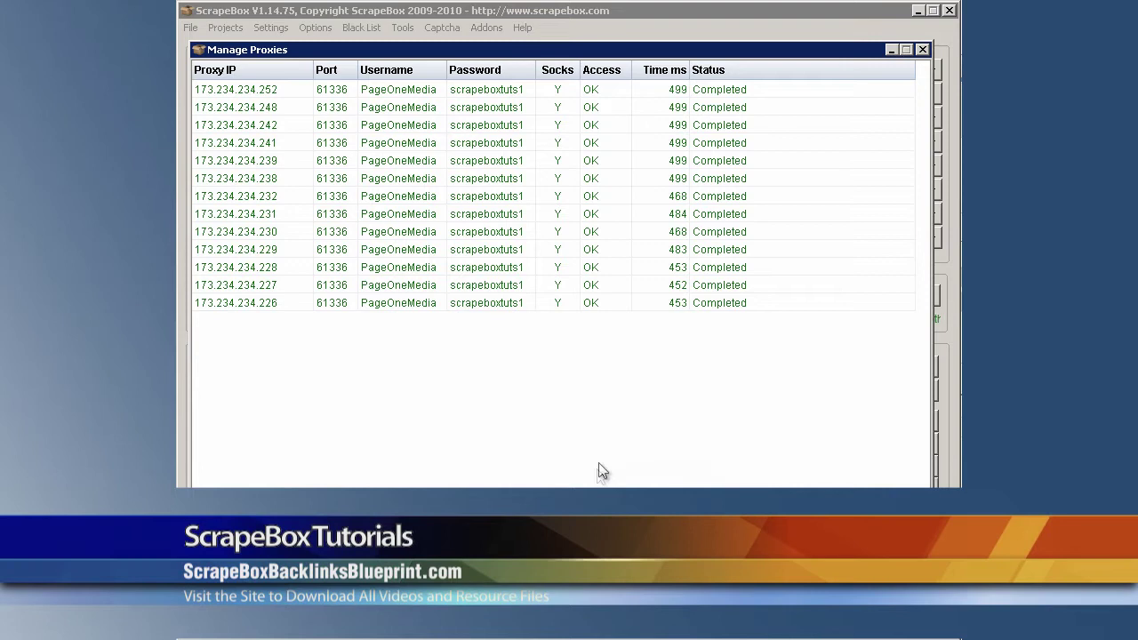
{"action": "key", "text": "Escape"}
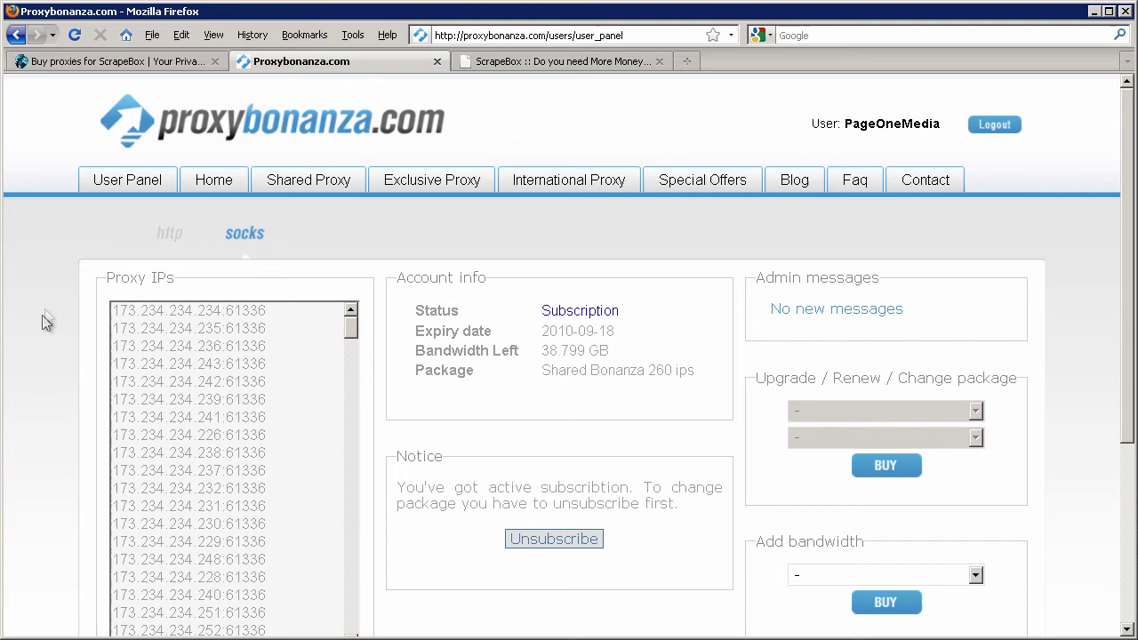
Show the HTTP proxies on port 60099 in proxybonanza's User Panel and select the IP list.
{"action": "left_click", "coordinate": [169, 232]}
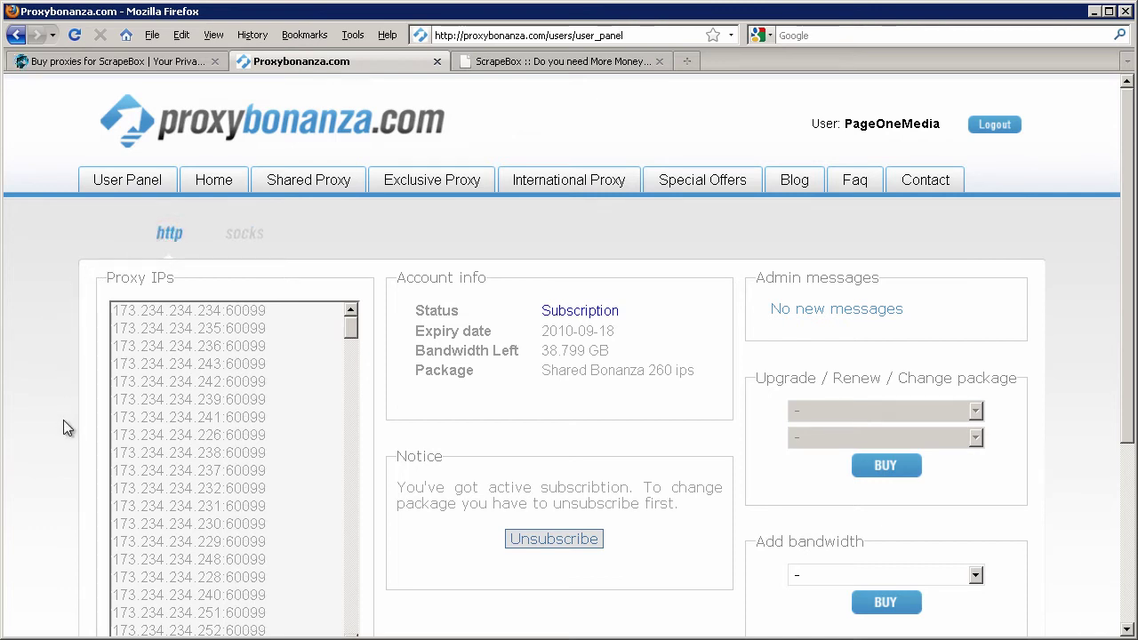
{"action": "left_click_drag", "start_coordinate": [112, 310], "coordinate": [279, 613]}
{"action": "key", "text": "ctrl+c"}
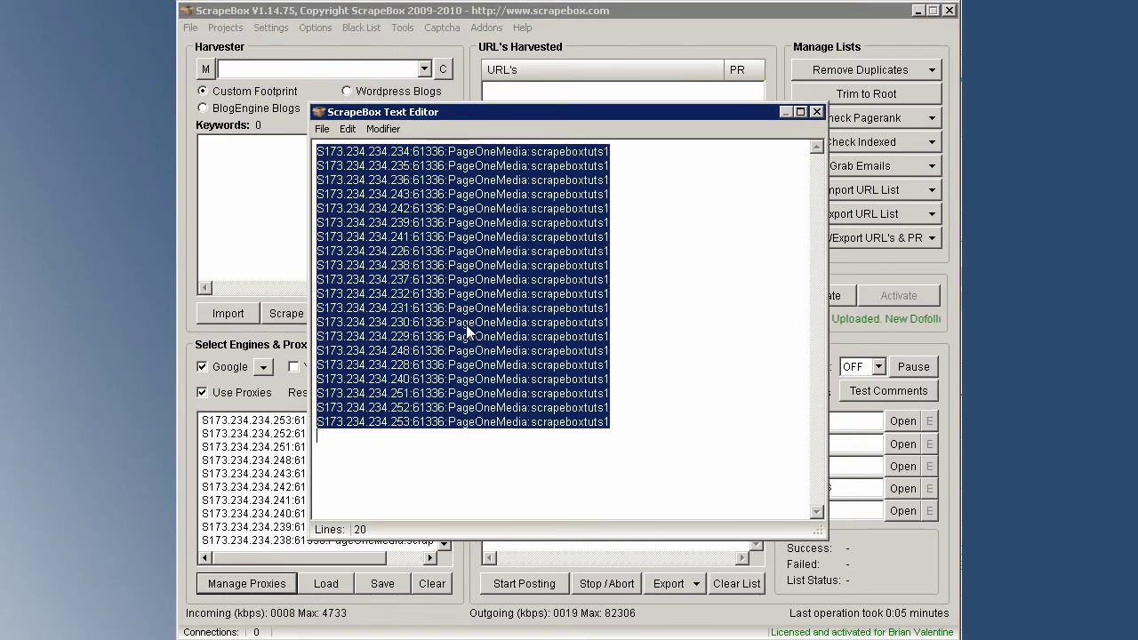
Replace the editor's port-61336 lines with the pasted HTTP proxies, then select ':60099' on line one.
{"action": "left_click", "coordinate": [466, 324]}
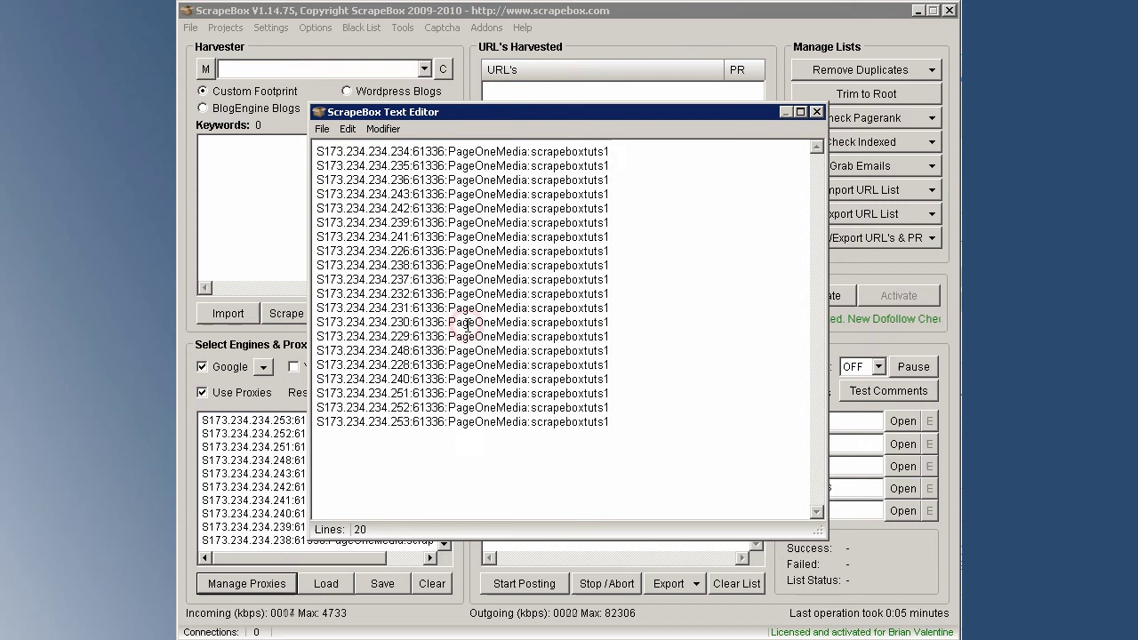
{"action": "key", "text": "ctrl+a"}
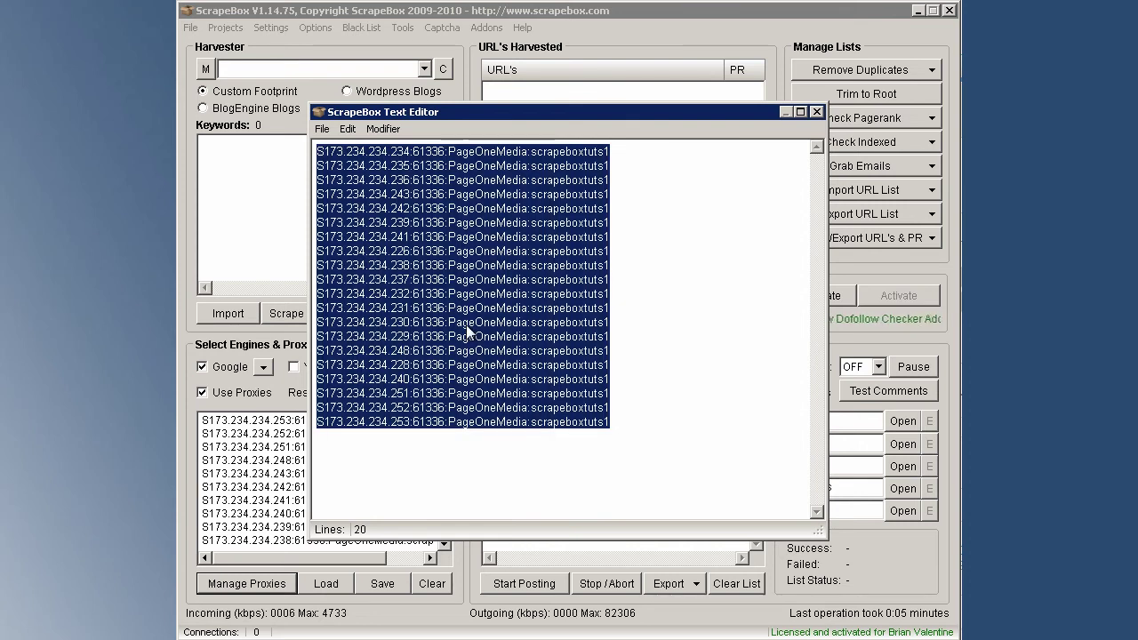
{"action": "key", "text": "Delete"}
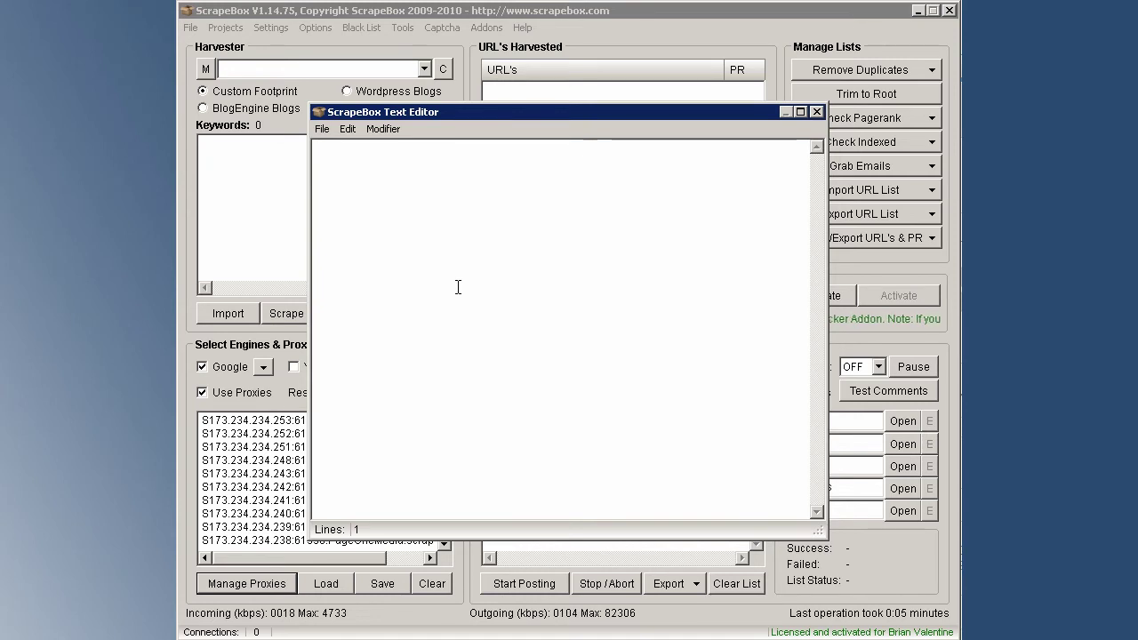
{"action": "key", "text": "ctrl+v"}
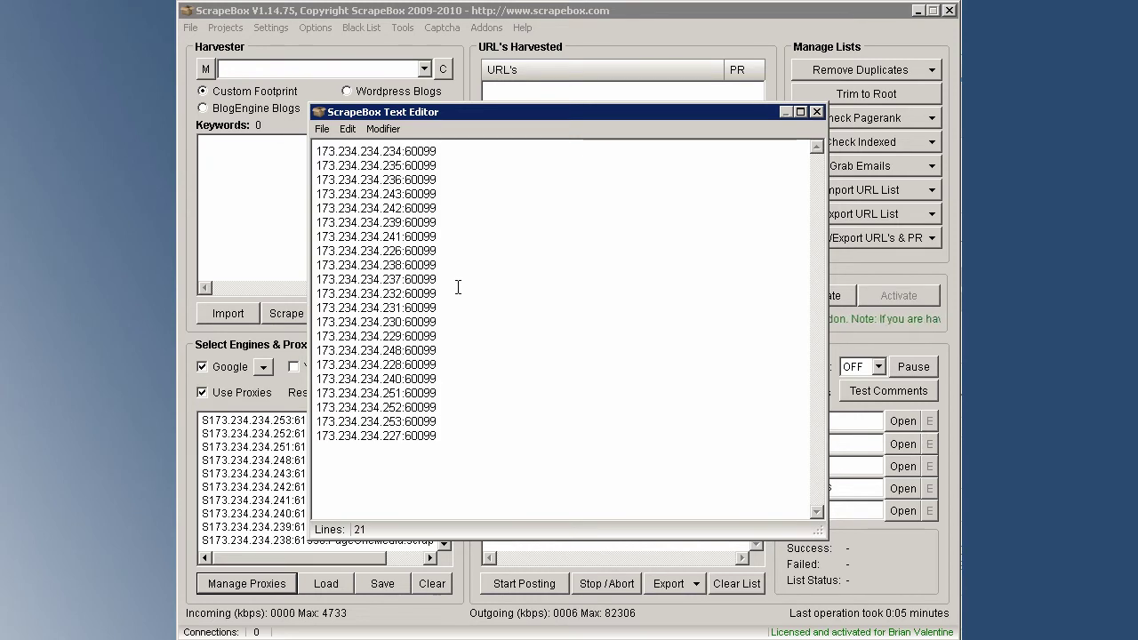
{"action": "left_click", "coordinate": [400, 151]}
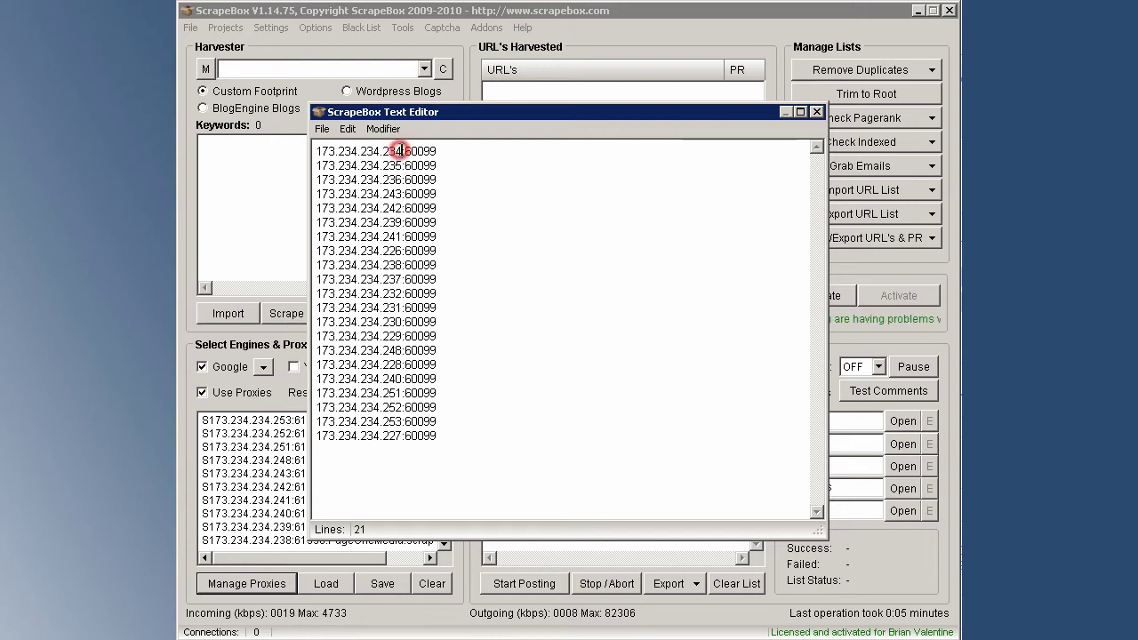
{"action": "left_click_drag", "start_coordinate": [400, 151], "coordinate": [436, 152]}
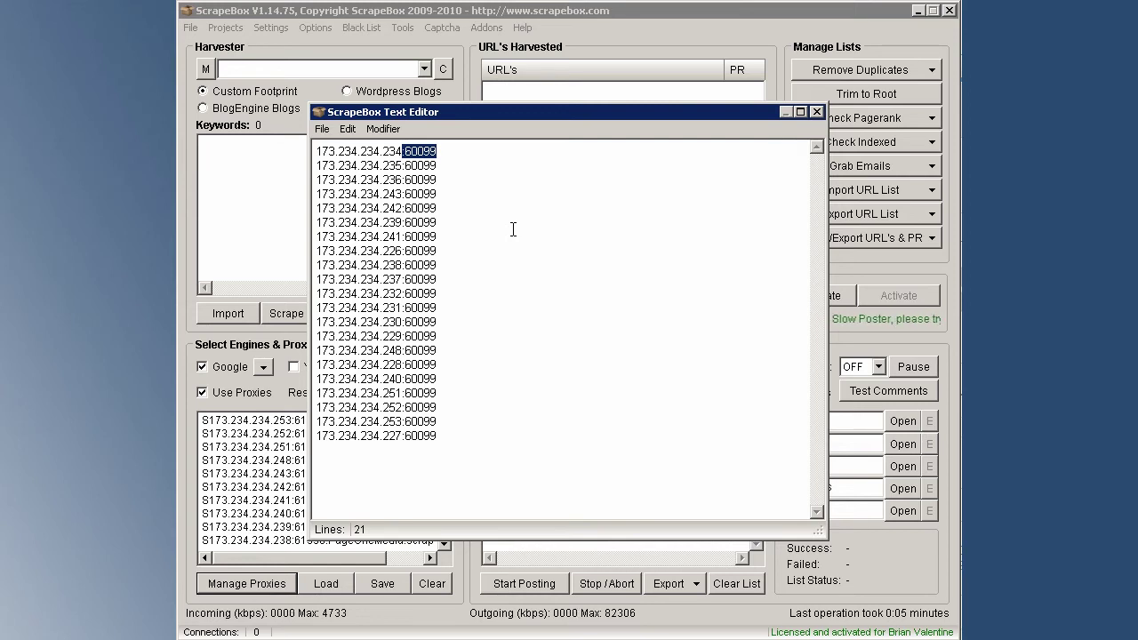
Replace ':60099' on every line with ':60099' followed by the proxy account's username and password.
{"action": "key", "text": "ctrl+h"}
{"action": "key", "text": "ctrl+c"}
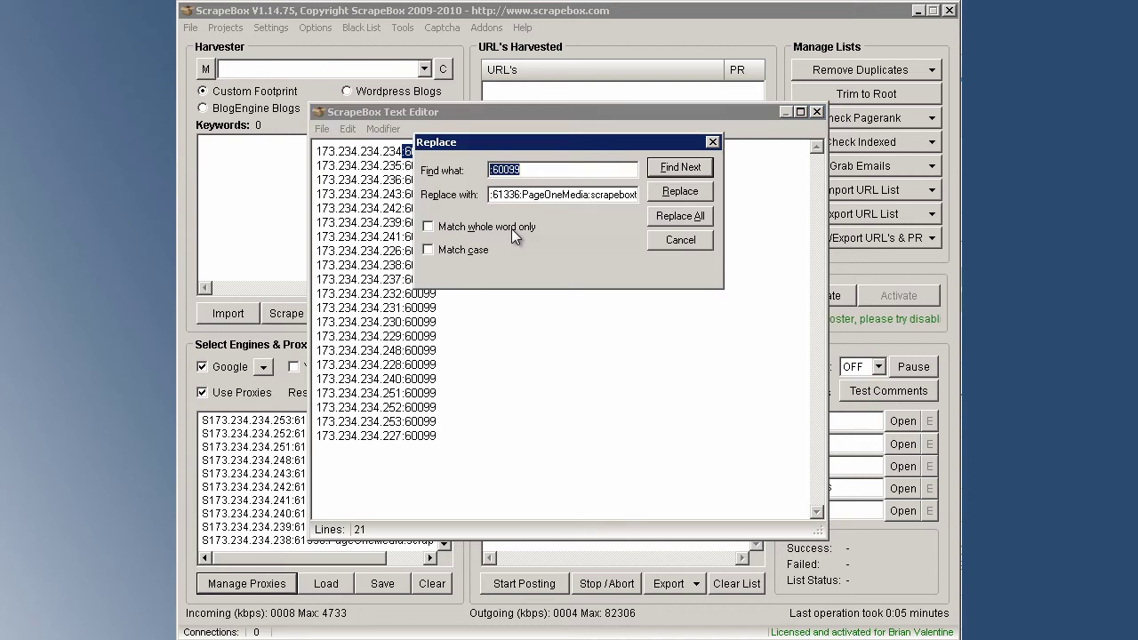
{"action": "right_click", "coordinate": [524, 176]}
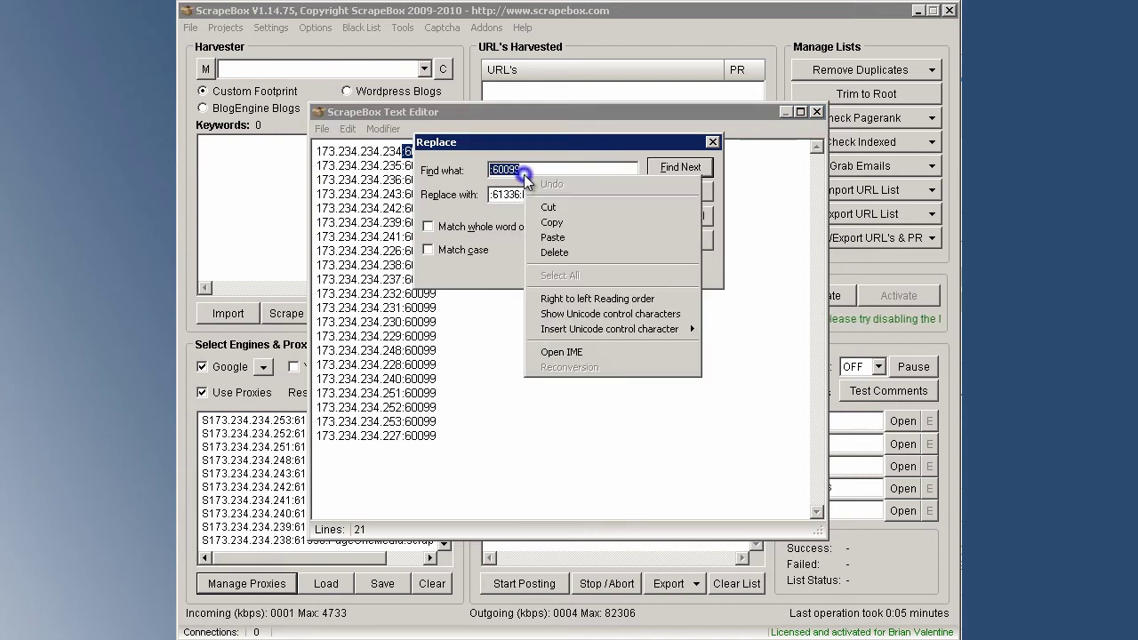
{"action": "key", "text": "Escape"}
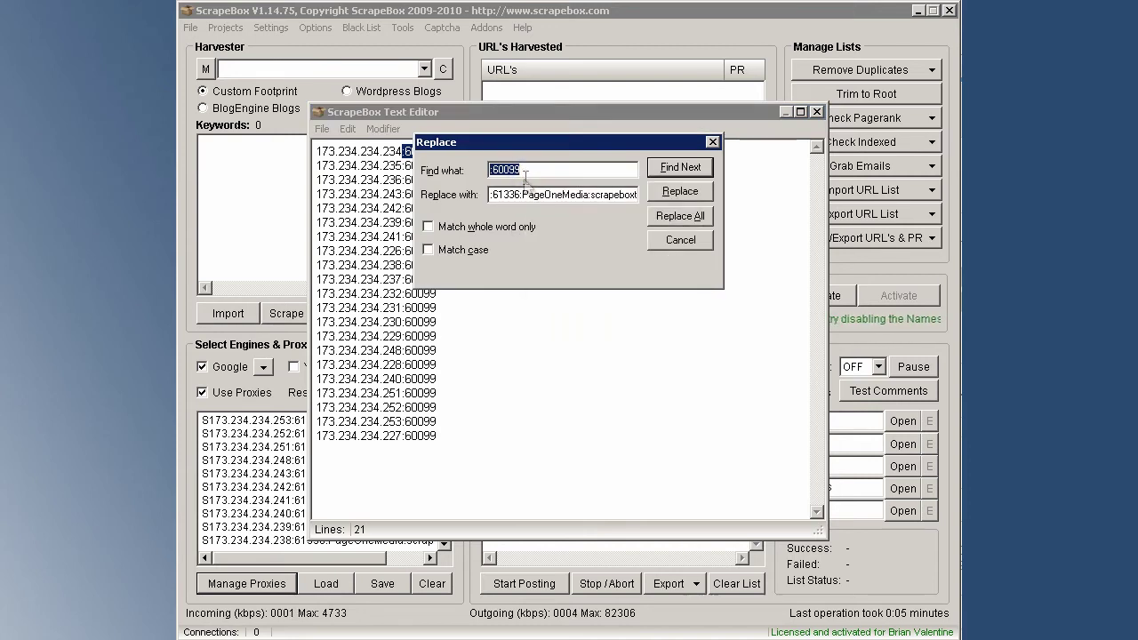
{"action": "left_click", "coordinate": [526, 194]}
{"action": "double_click", "coordinate": [528, 193]}
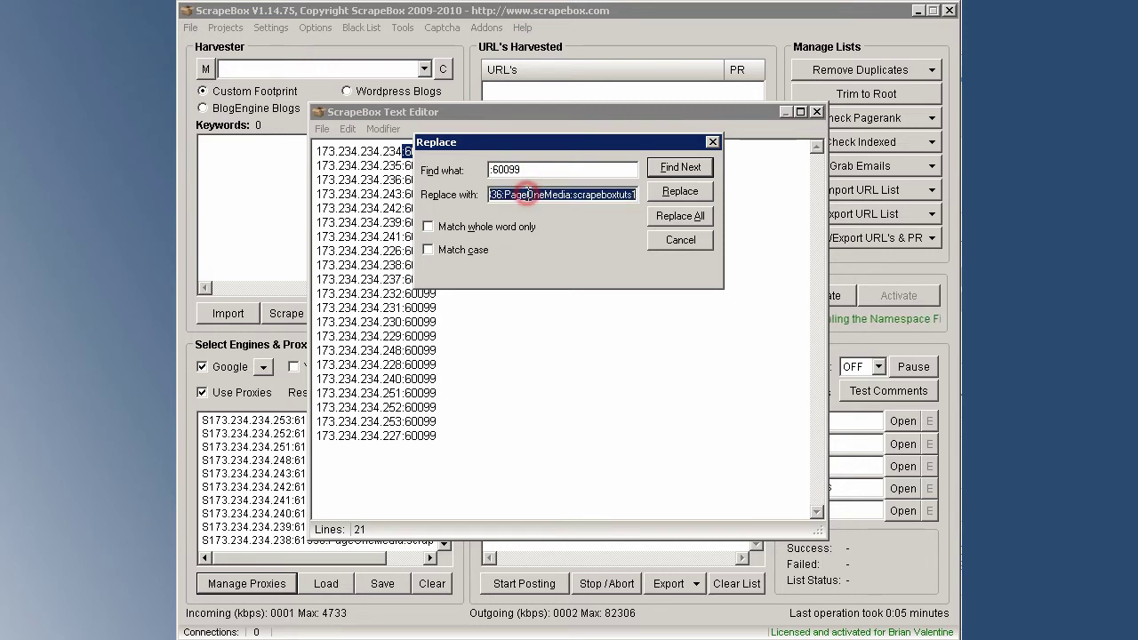
{"action": "key", "text": "ctrl+v"}
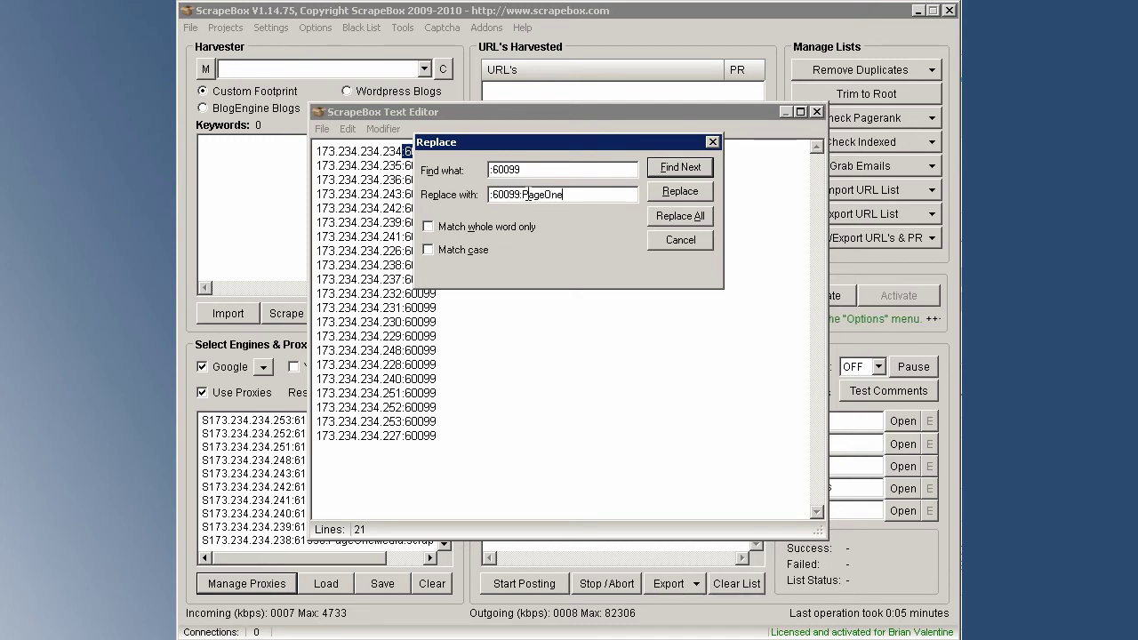
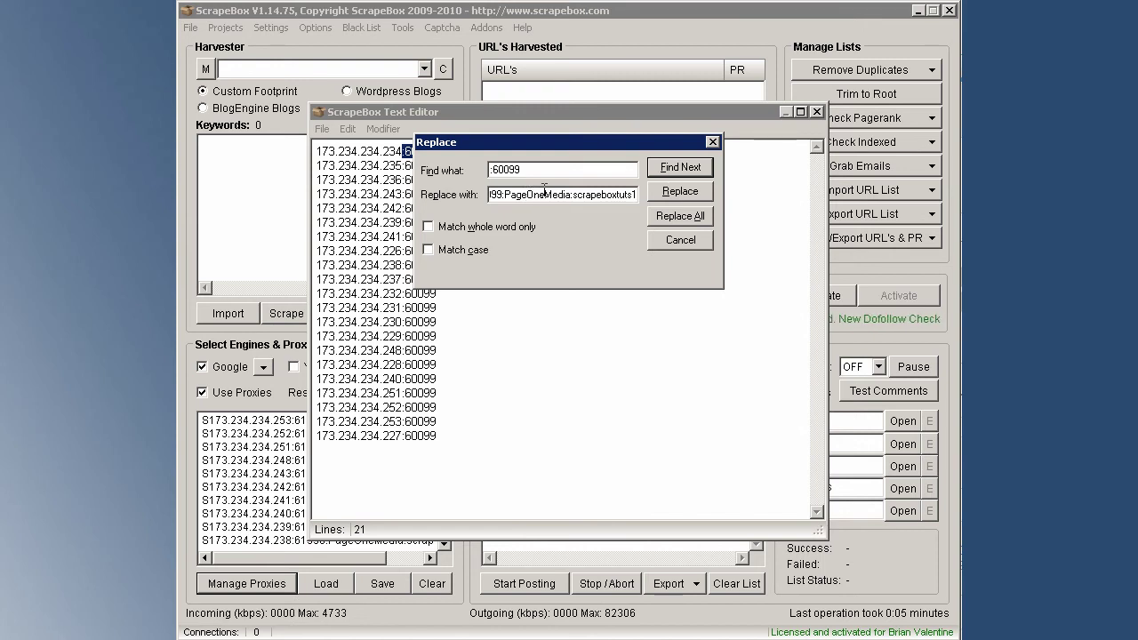
{"action": "key", "text": "alt+a"}
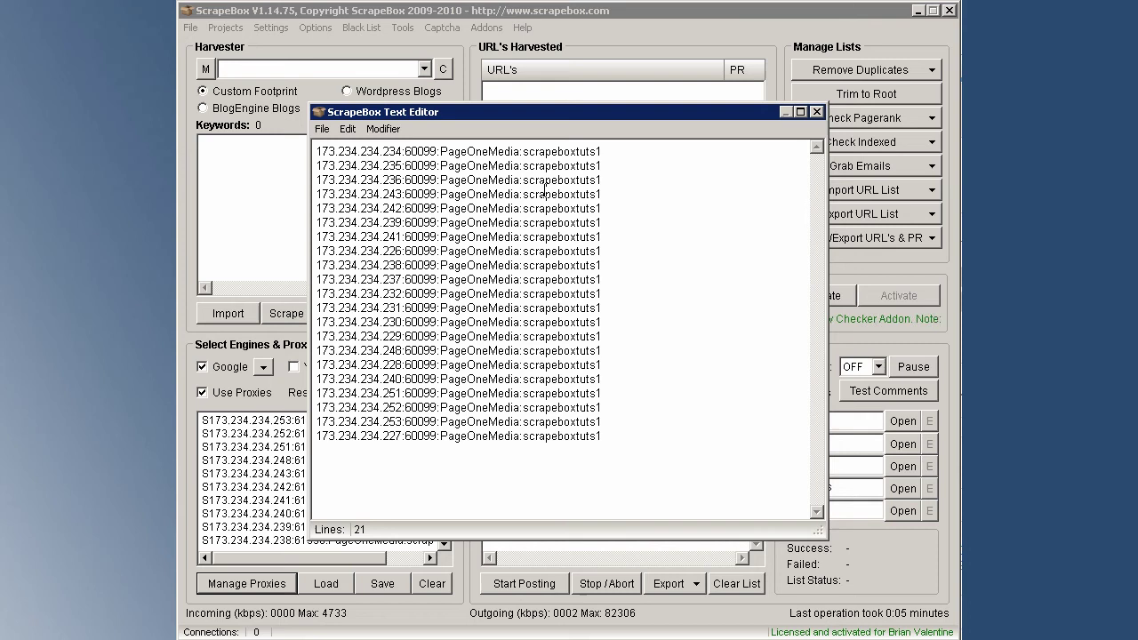
Save the reformatted proxy list as HTTP in the video's Proxies folder.
{"action": "key", "text": "ctrl+s"}
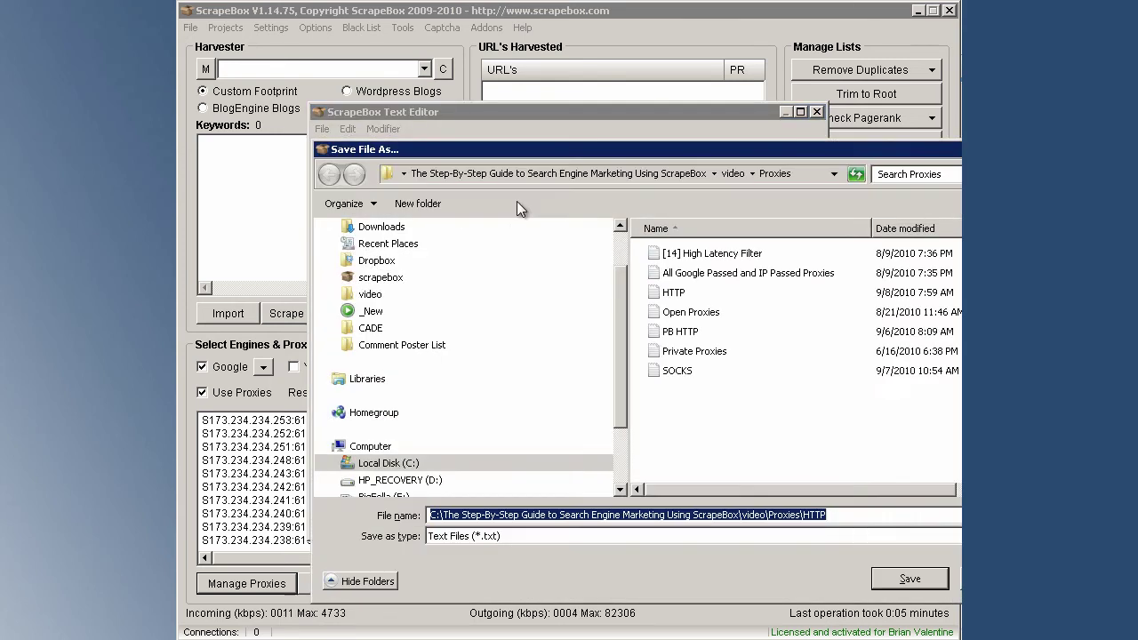
{"action": "left_click", "coordinate": [376, 298]}
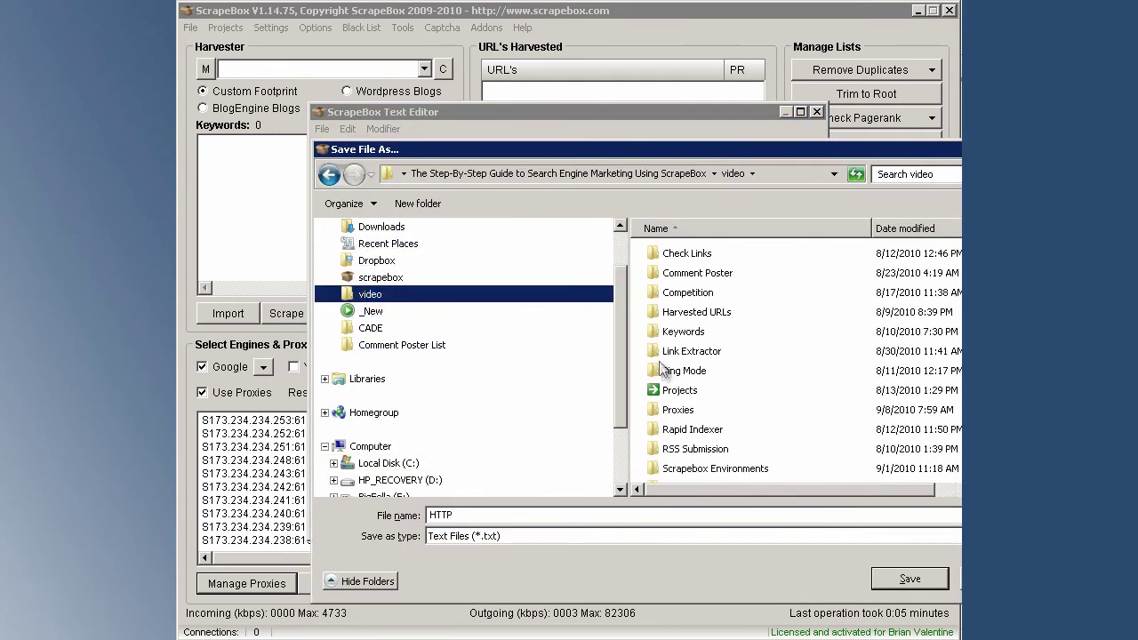
{"action": "double_click", "coordinate": [668, 410]}
{"action": "left_click_drag", "start_coordinate": [582, 151], "coordinate": [480, 132]}
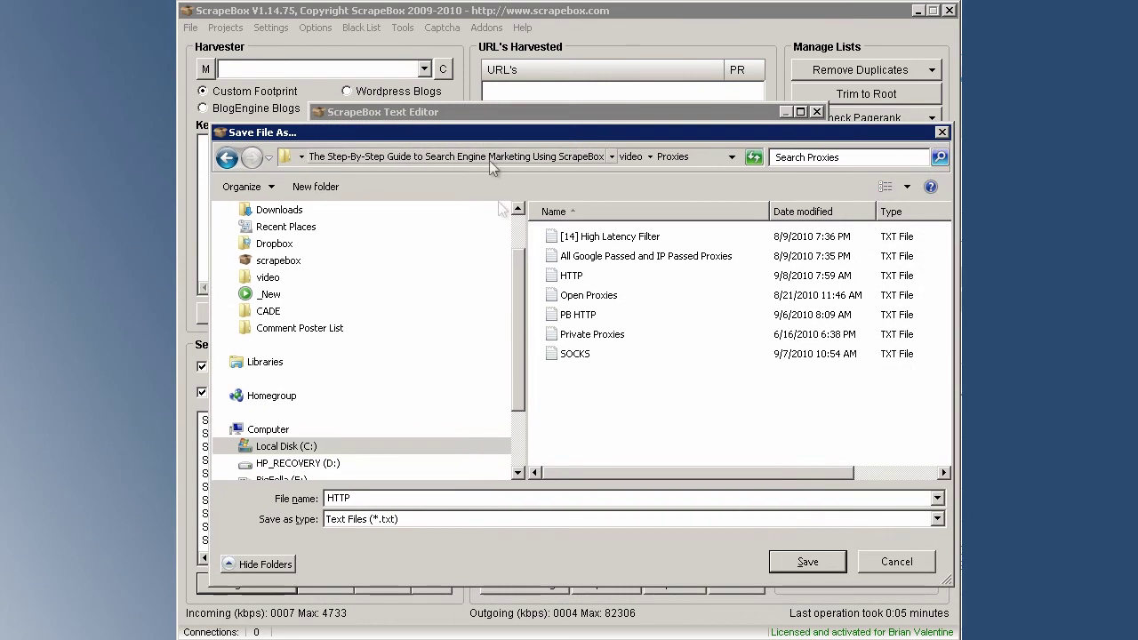
{"action": "double_click", "coordinate": [367, 496]}
{"action": "left_click", "coordinate": [805, 563]}
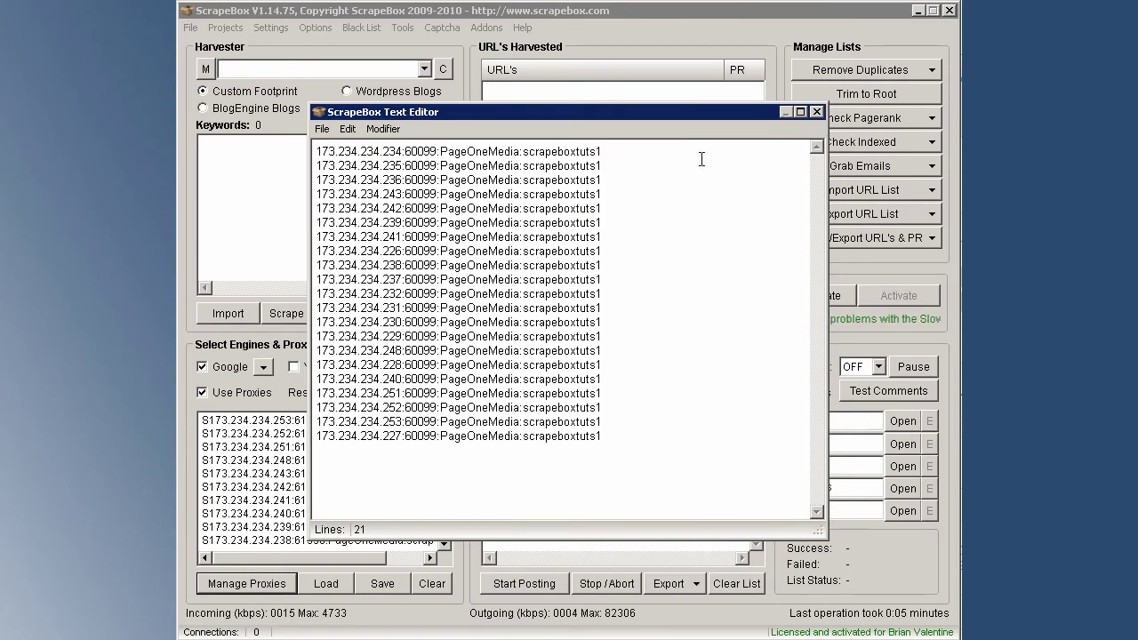
Close the Text Editor and load Proxies\HTTP into Manage Proxies, agreeing to test them.
{"action": "left_click", "coordinate": [321, 130]}
{"action": "left_click", "coordinate": [331, 232]}
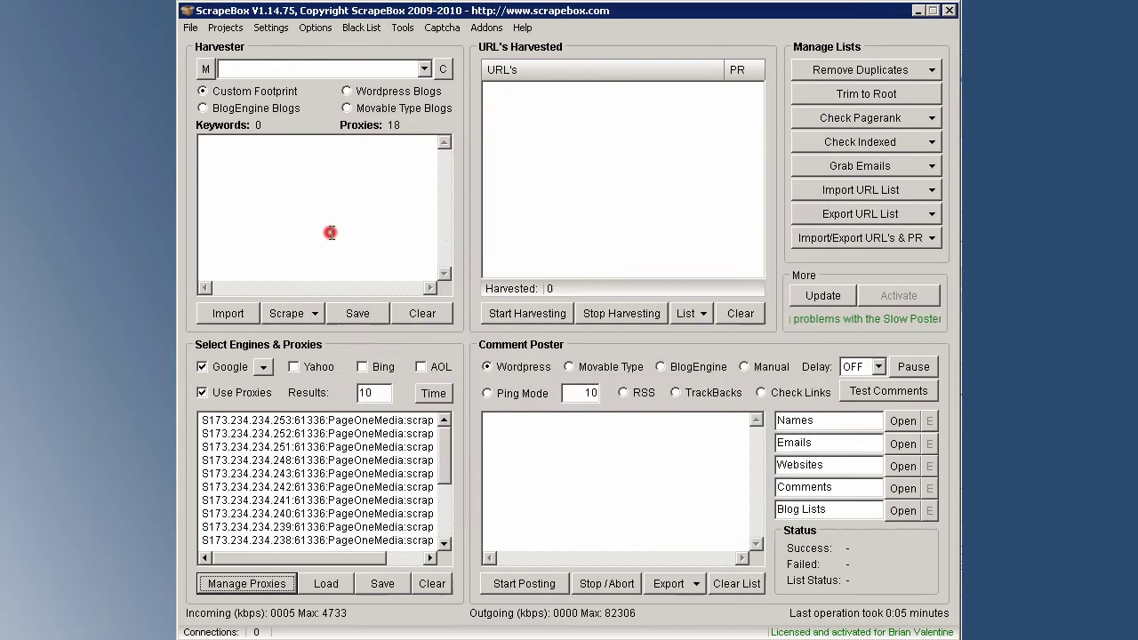
{"action": "left_click", "coordinate": [325, 584]}
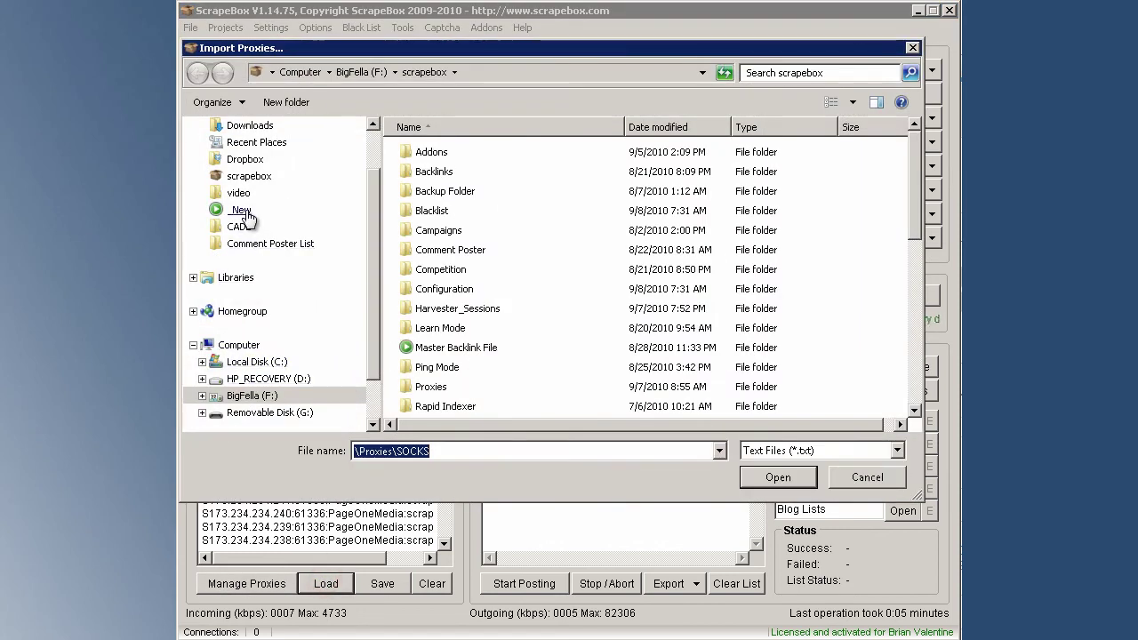
{"action": "left_click", "coordinate": [237, 194]}
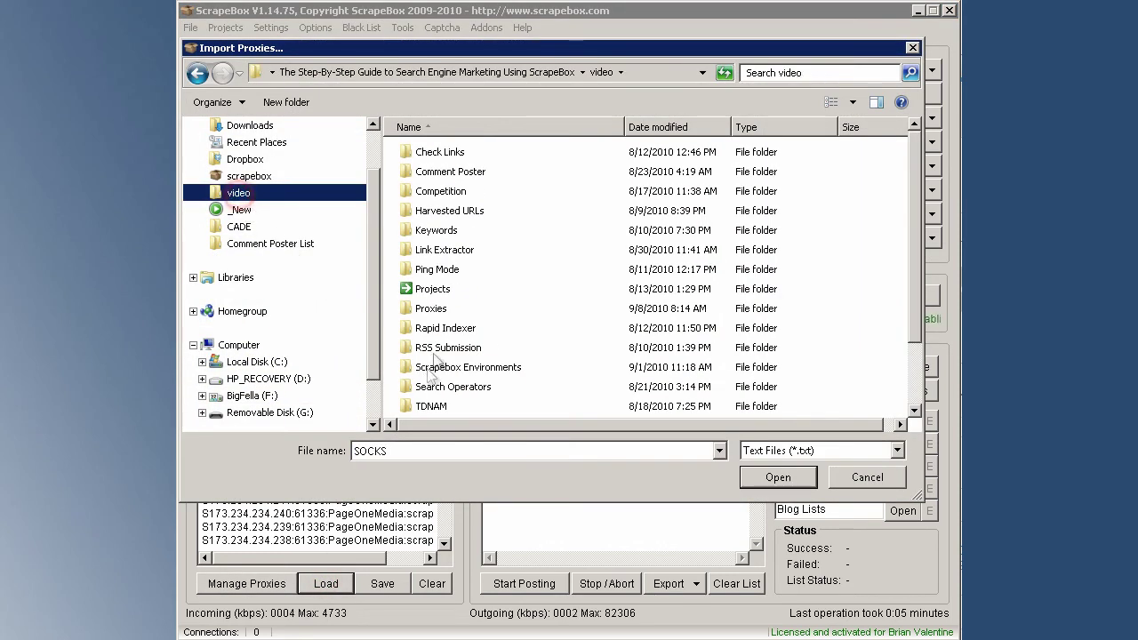
{"action": "double_click", "coordinate": [431, 309]}
{"action": "double_click", "coordinate": [424, 191]}
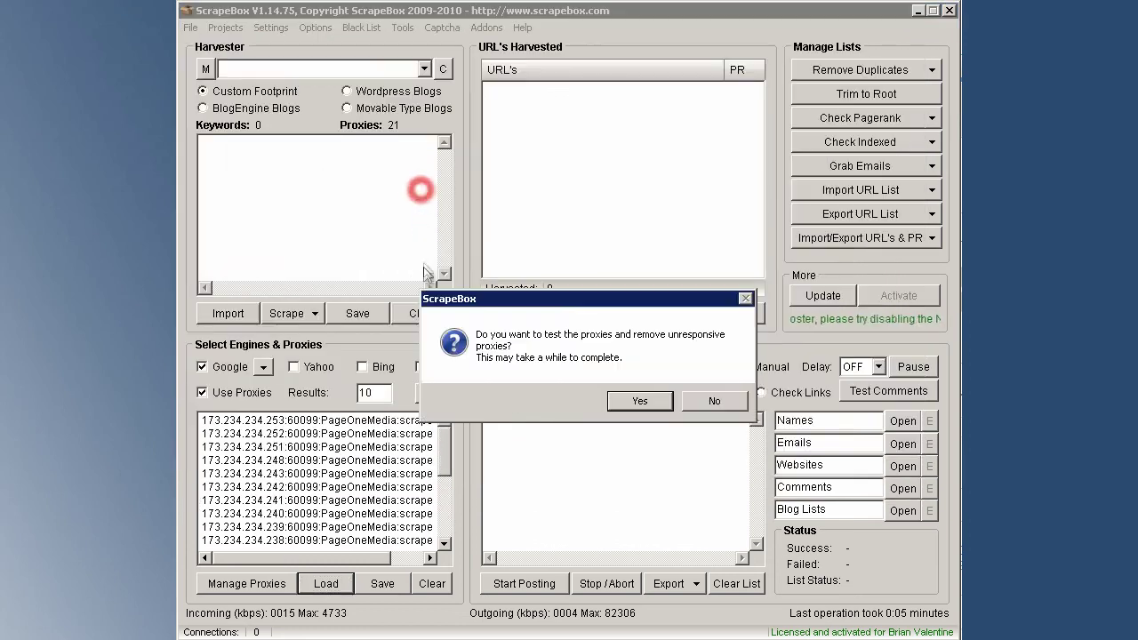
{"action": "left_click", "coordinate": [640, 402]}
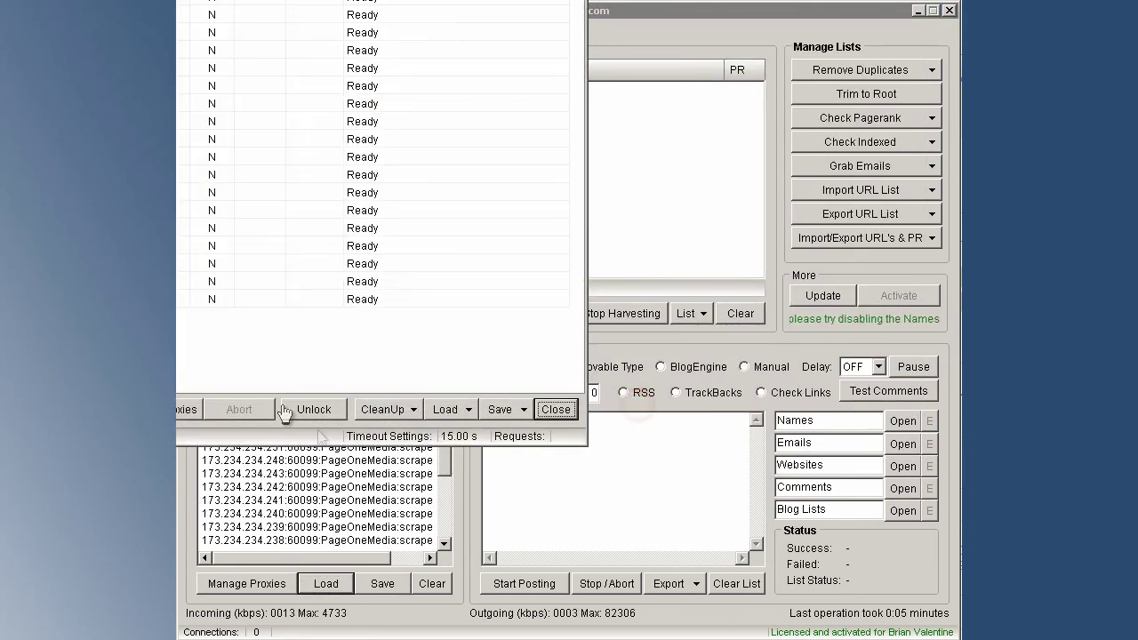
{"action": "left_click_drag", "start_coordinate": [205, 5], "coordinate": [503, 69]}
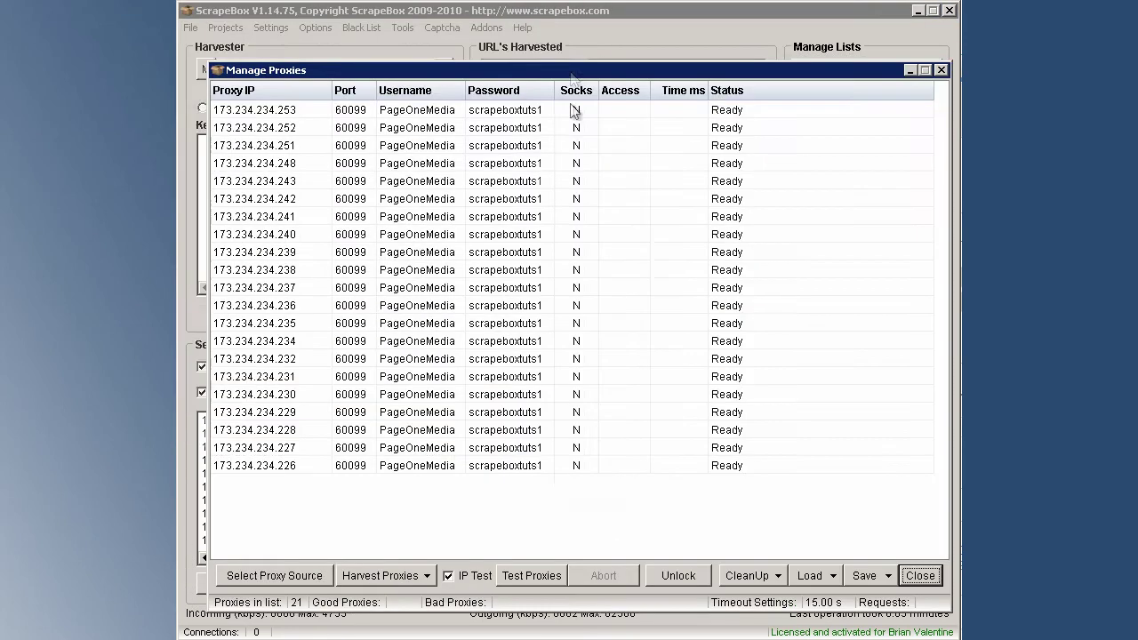